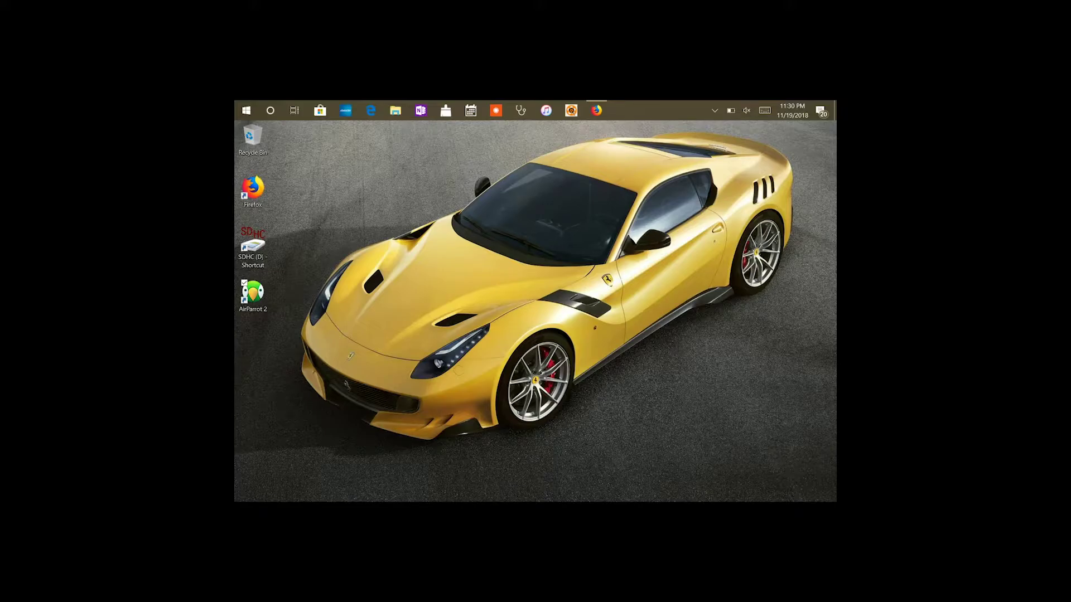
# Open Microsoft Store, scroll through the Home page's deals, picks and most popular apps, then show the desktop
pyautogui.click(319, 110)
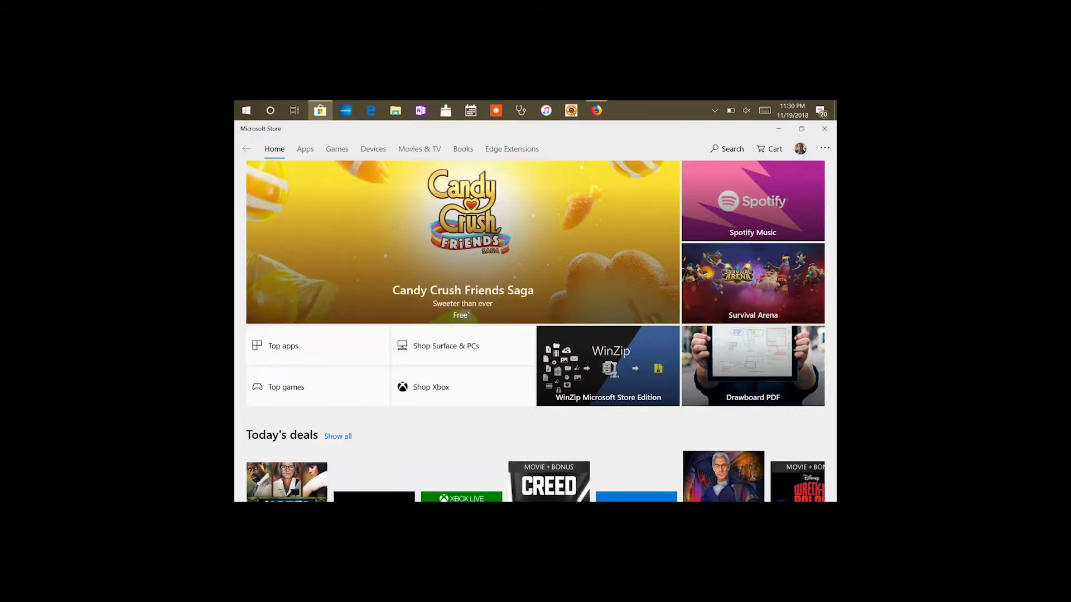
pyautogui.scroll(-3, 535, 329)
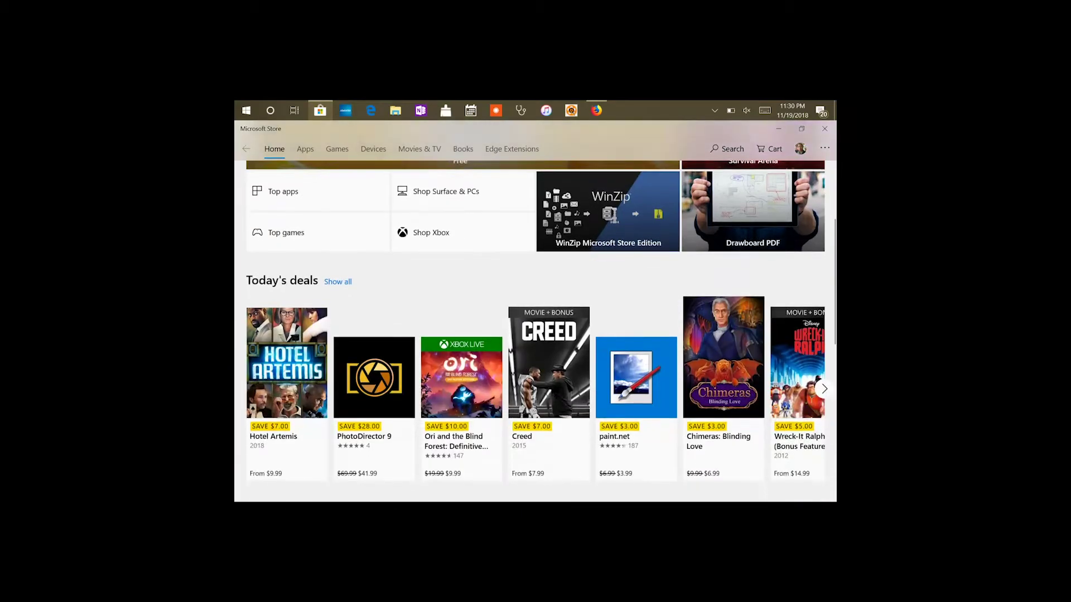
pyautogui.scroll(-4, 535, 329)
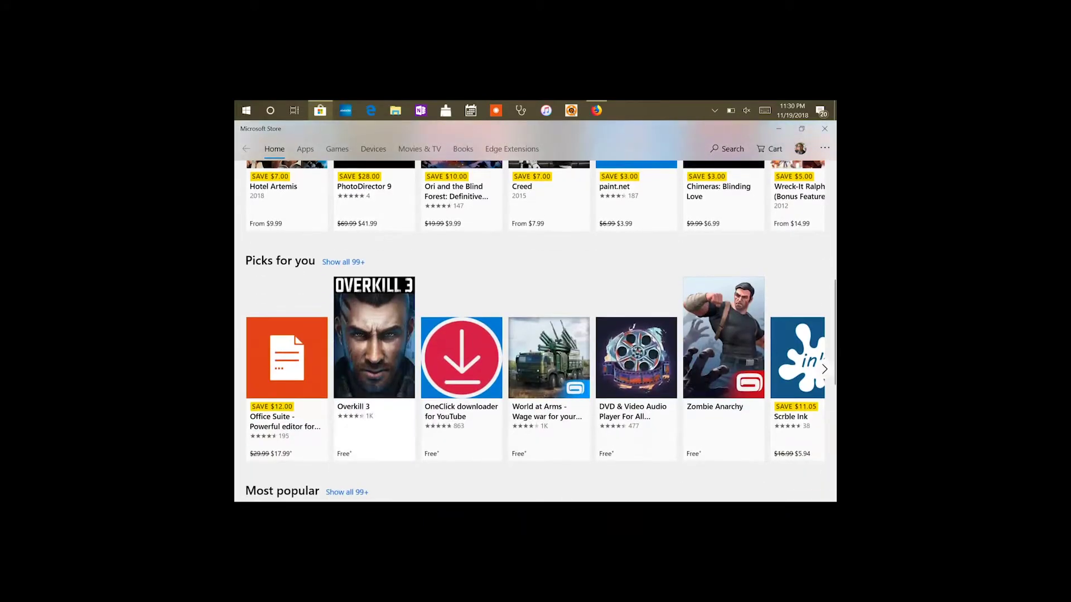
pyautogui.scroll(-3, 536, 329)
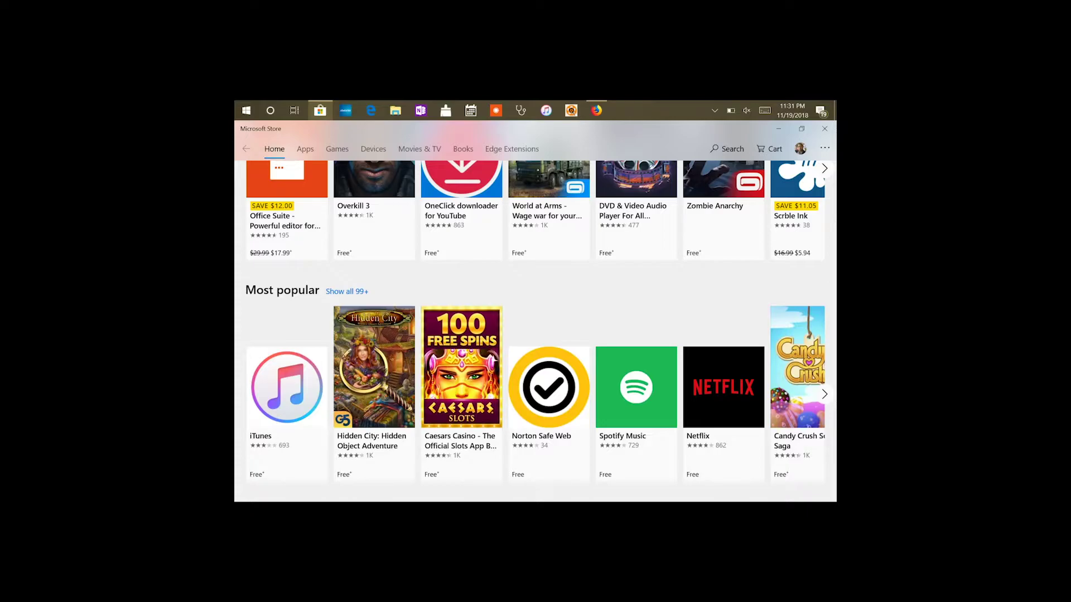
pyautogui.scroll(-3, 535, 313)
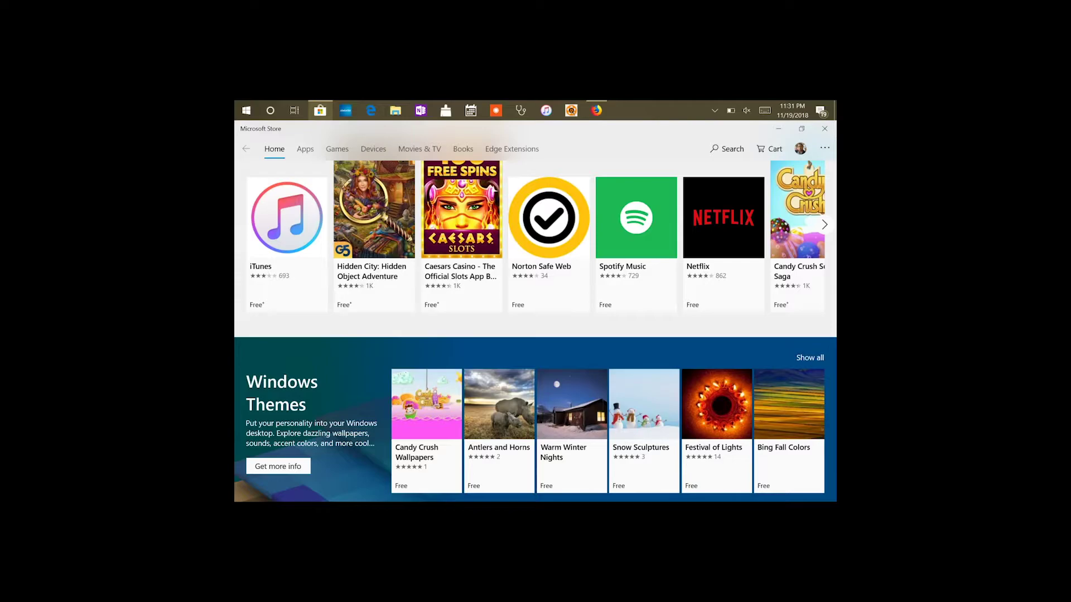
pyautogui.press('super+d')
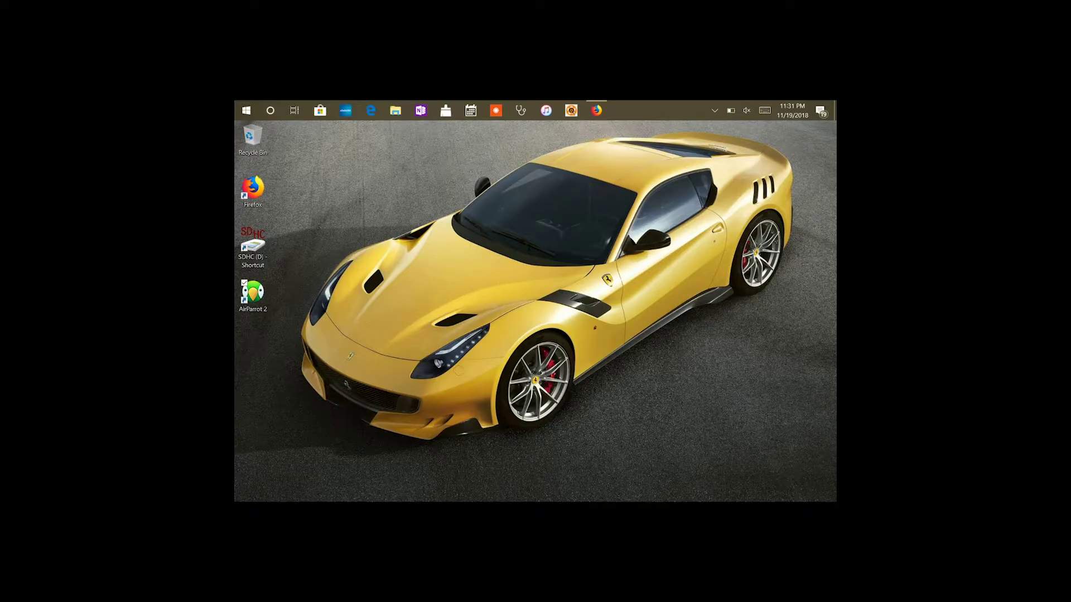
# Bring back the Firefox window with the Geekbench 4 download page, then close Firefox
pyautogui.hotkey('alt', 'Tab')
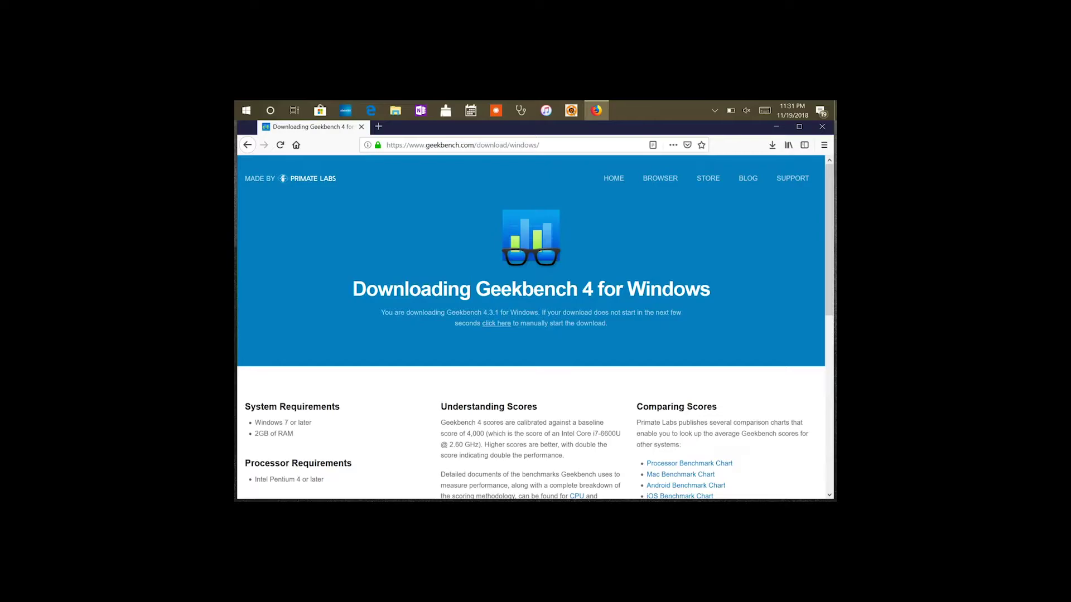
pyautogui.click(822, 127)
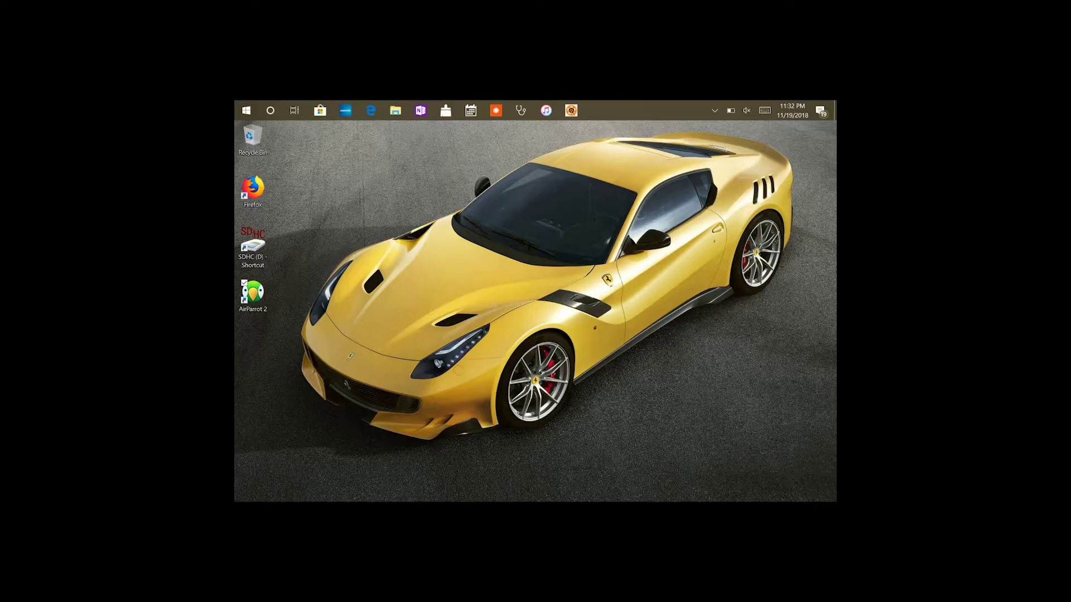
# Open System > About in Settings to view 4.00 GB RAM and Windows 10 Home 1809, build 17763.134
pyautogui.press('super')
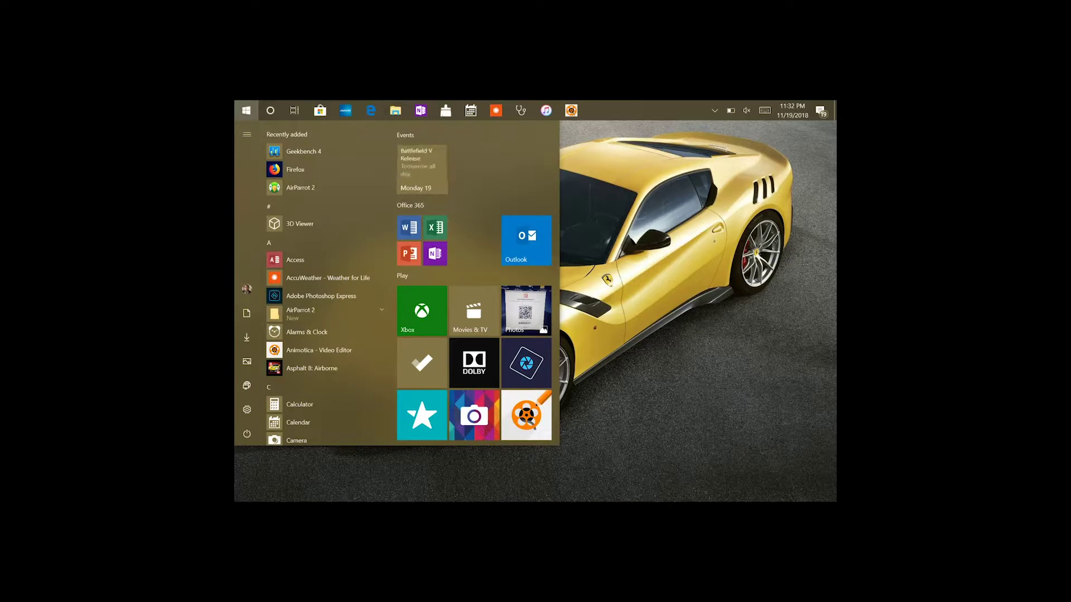
pyautogui.click(246, 409)
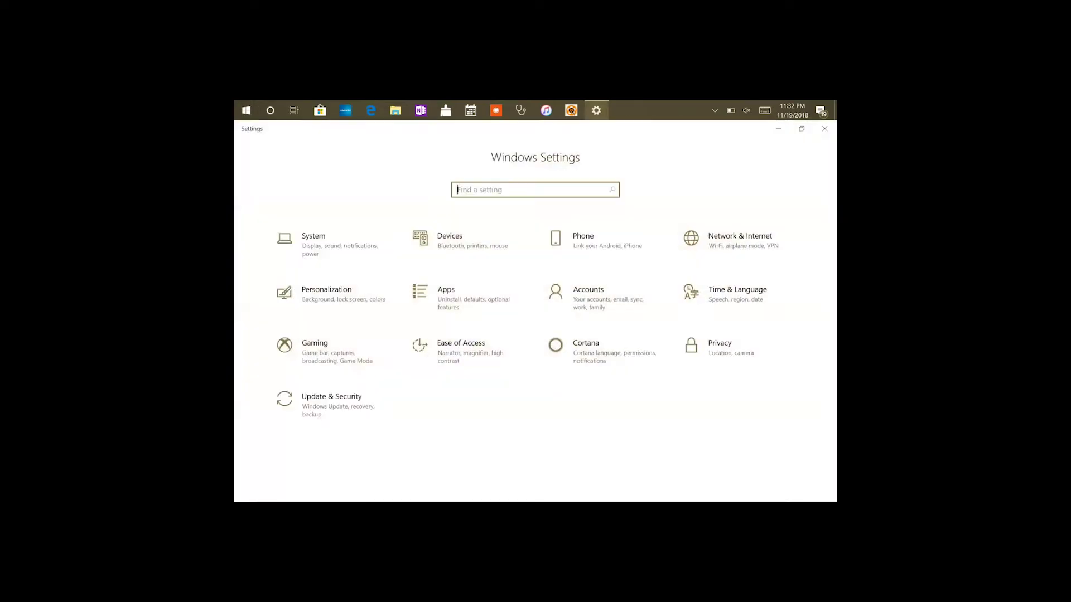
pyautogui.click(313, 241)
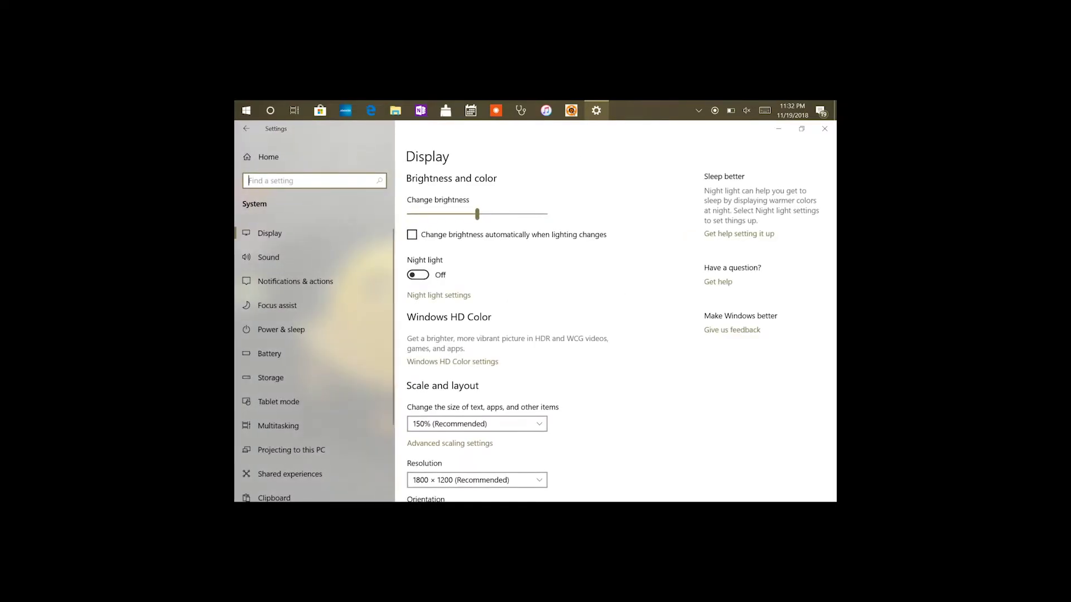
pyautogui.scroll(-2, 315, 363)
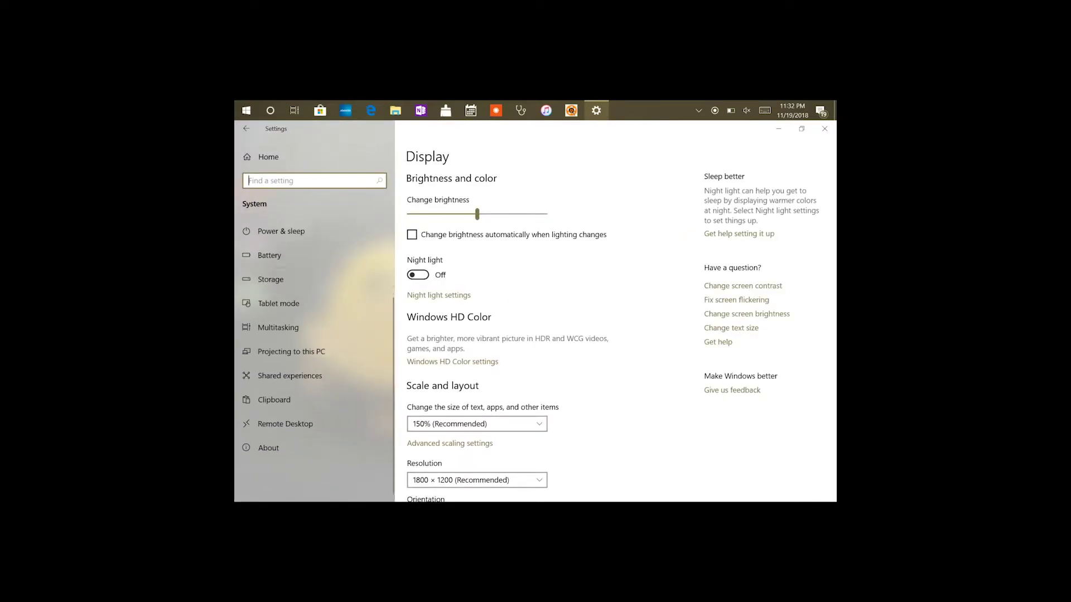
pyautogui.click(268, 447)
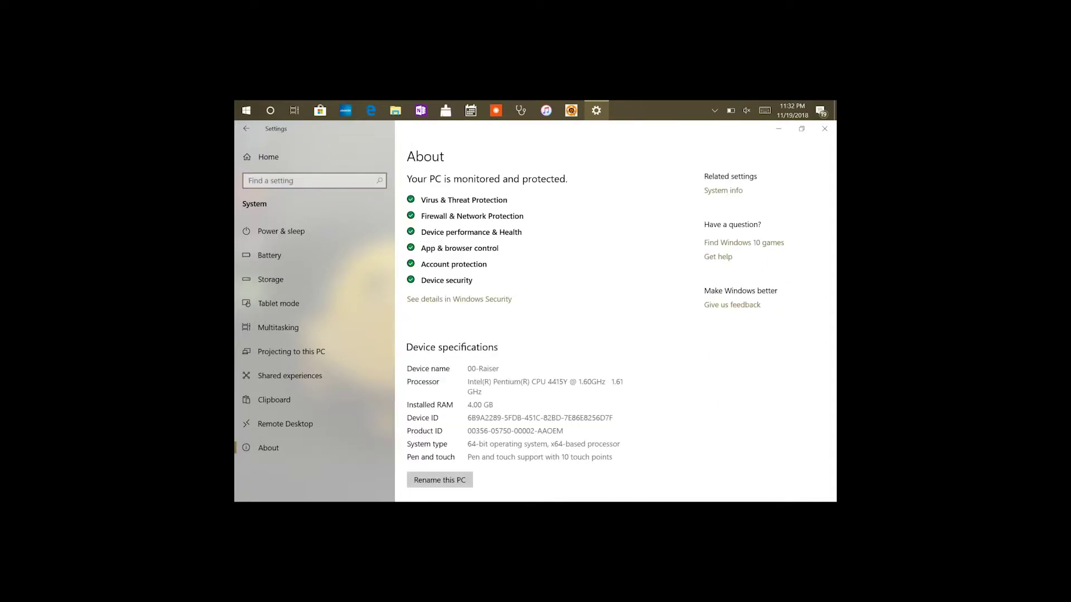
pyautogui.scroll(-3, 614, 334)
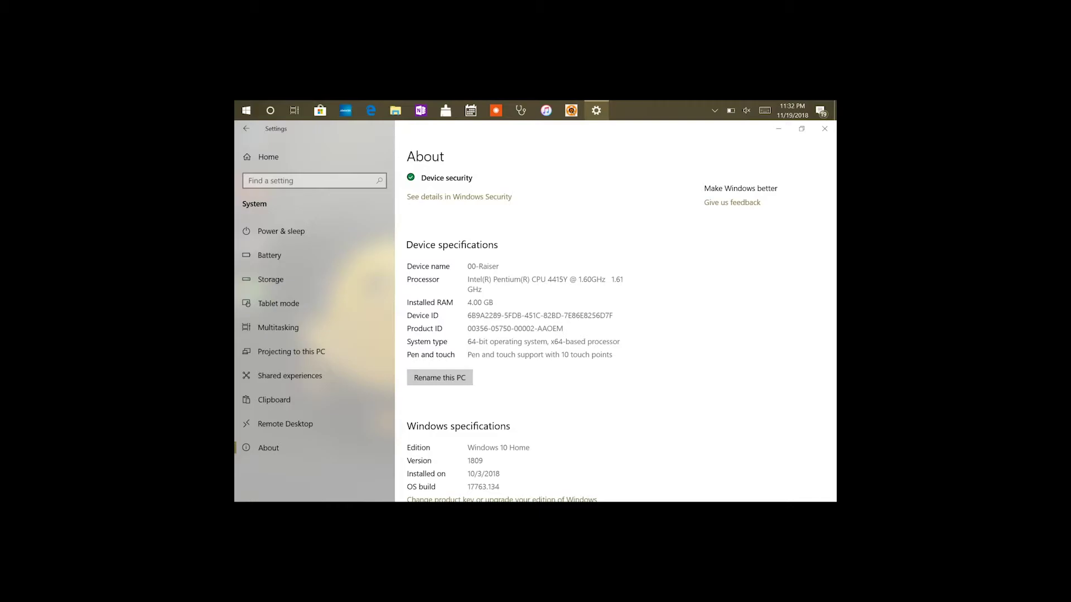
pyautogui.scroll(-3, 613, 334)
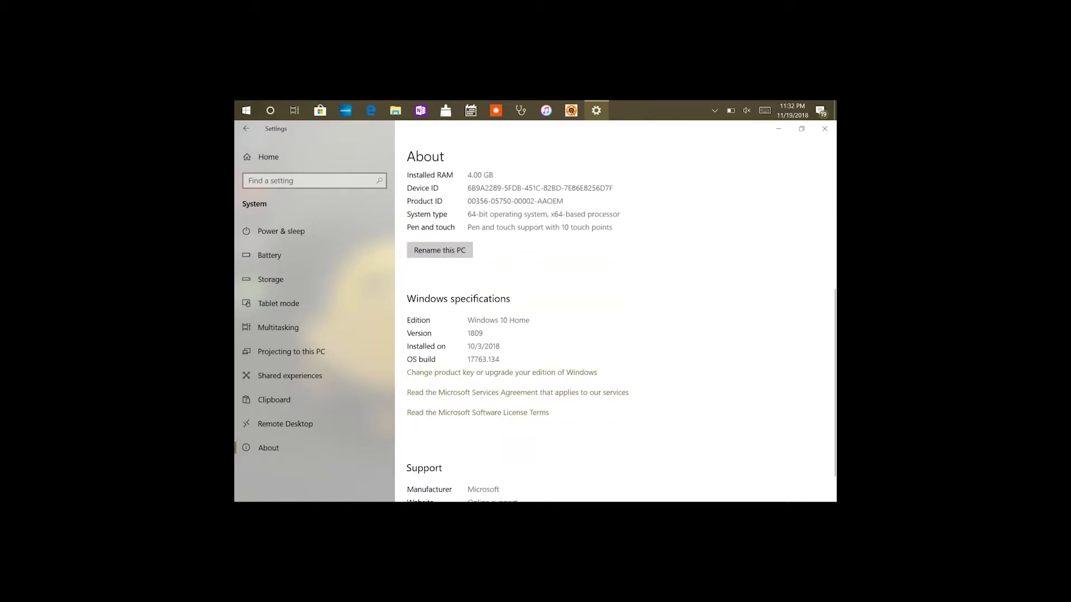
pyautogui.scroll(1, 518, 335)
pyautogui.scroll(1, 518, 335)
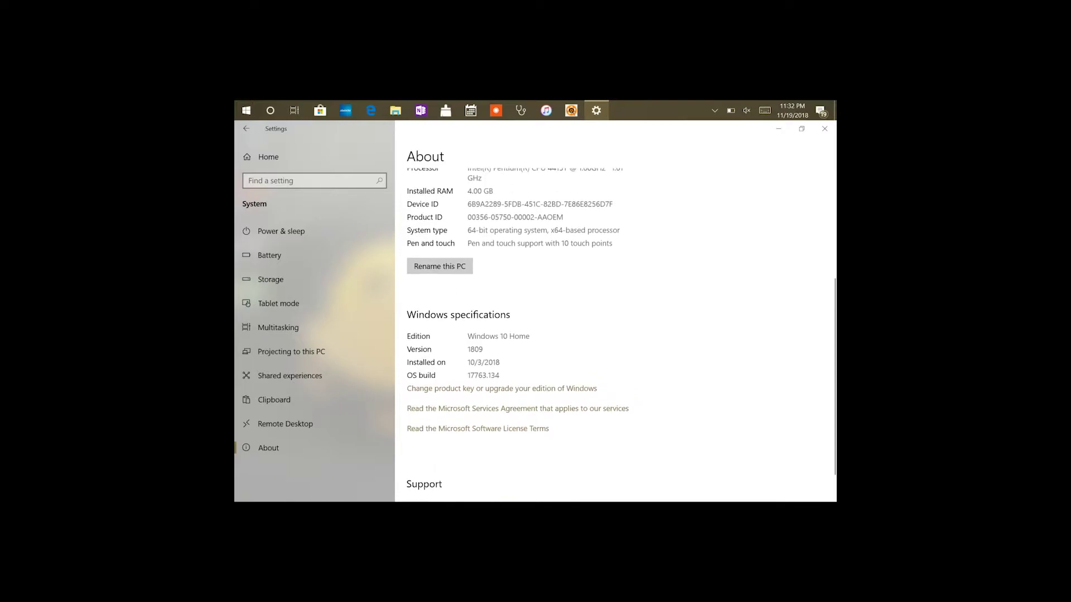
pyautogui.scroll(-1, 518, 335)
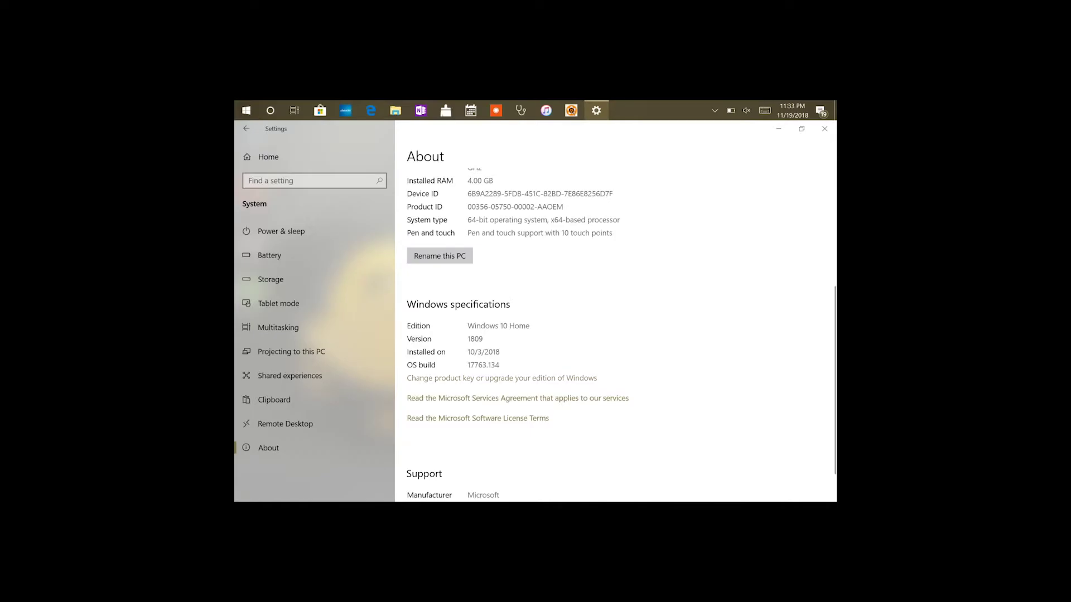
# Choose 'Change product key or upgrade your edition of Windows' to open the $99.00 Windows 10 Pro upgrade
pyautogui.click(501, 378)
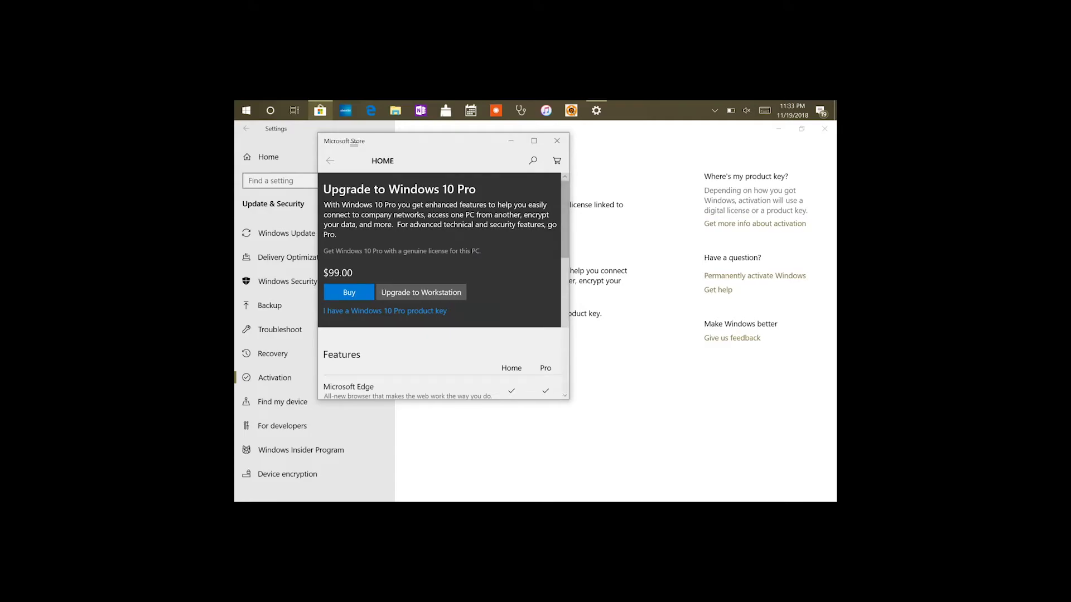
# Maximize the Store's Windows 10 Pro upgrade page and scroll through the Home-versus-Pro features table
pyautogui.doubleClick(353, 142)
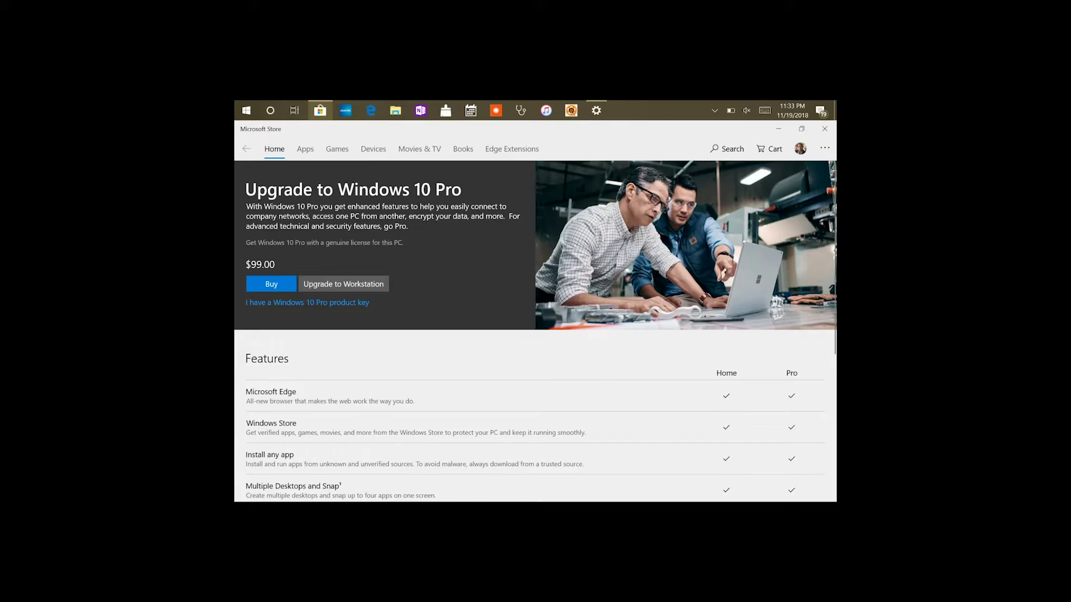
pyautogui.scroll(-3, 535, 329)
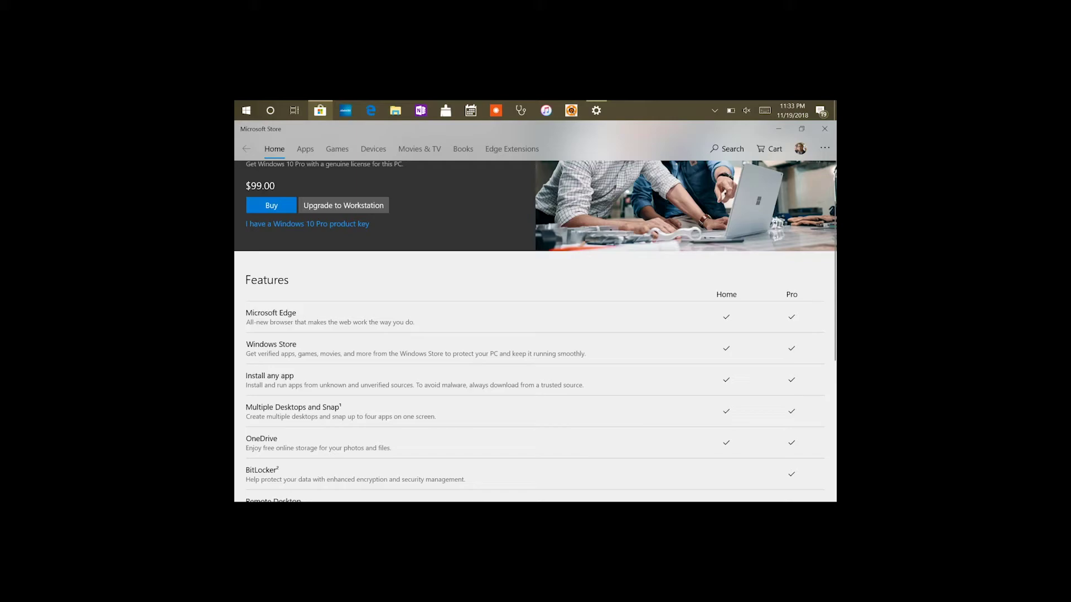
pyautogui.scroll(-3, 535, 312)
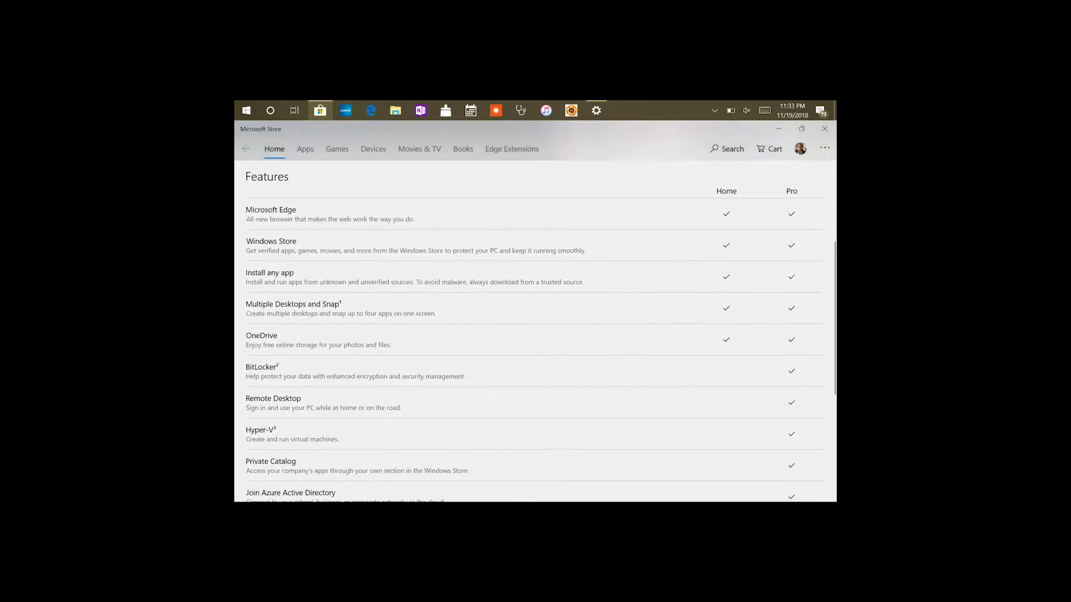
pyautogui.scroll(-1, 535, 345)
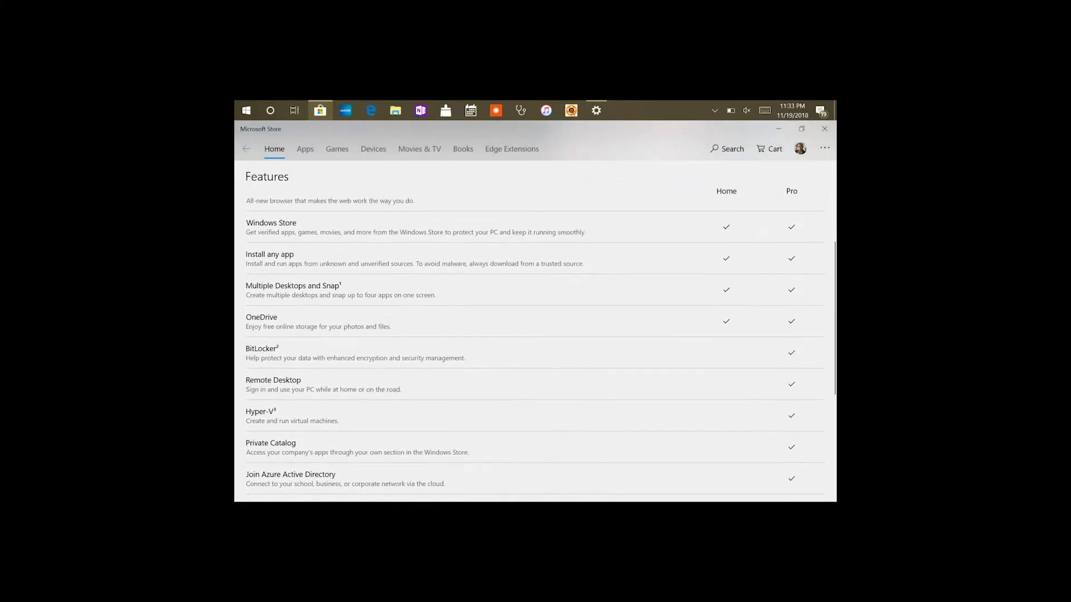
pyautogui.scroll(1, 536, 346)
pyautogui.scroll(3, 535, 312)
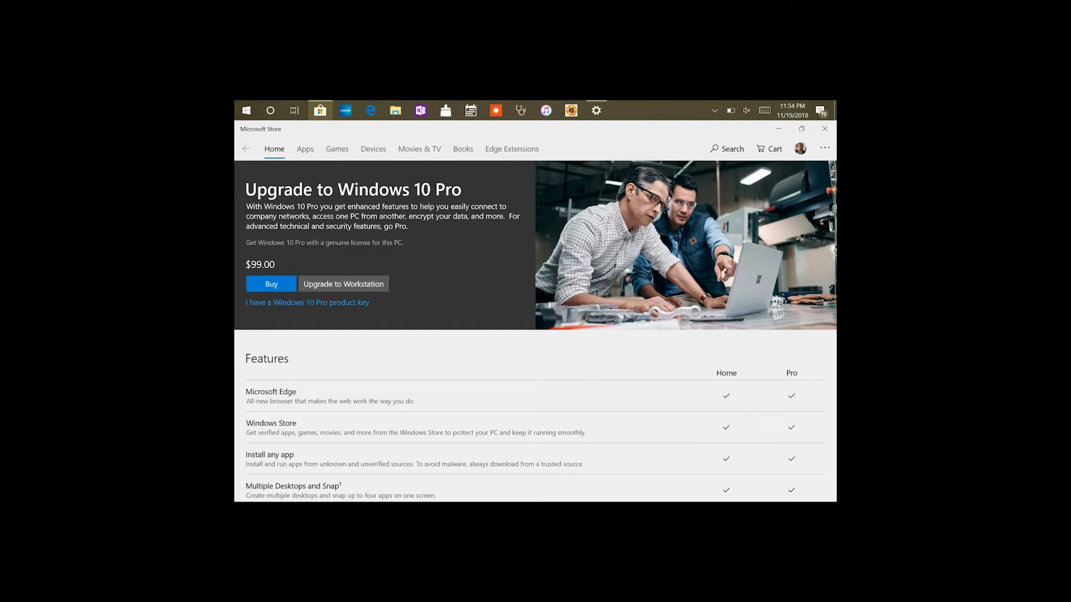
# Close Settings, launch Firefox from its desktop shortcut to the New Tab page, and dismiss the default-browser prompt
pyautogui.hotkey('alt', 'Tab')
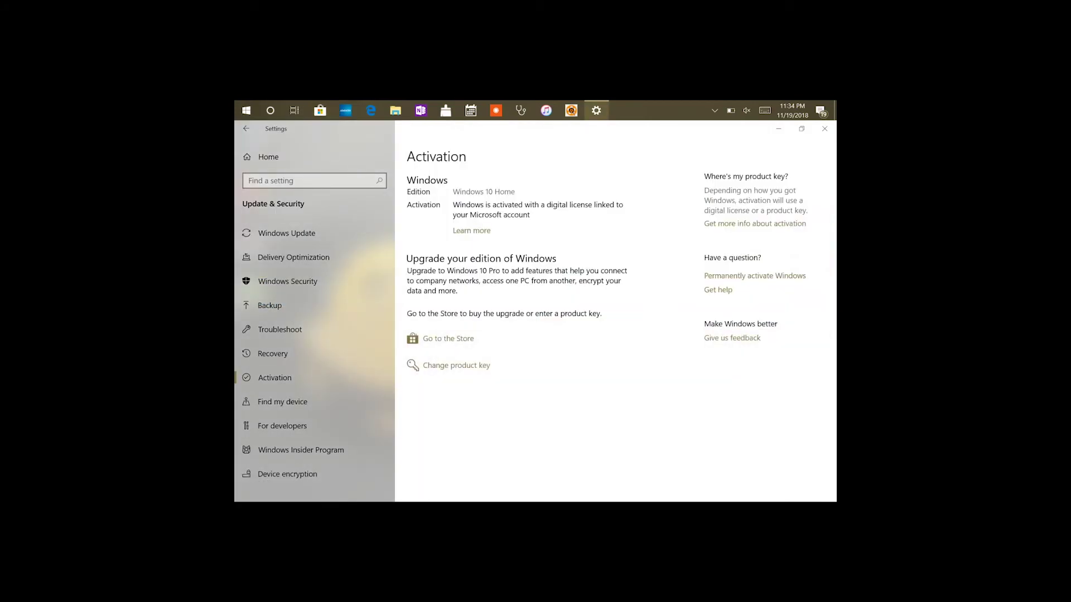
pyautogui.hotkey('alt', 'F4')
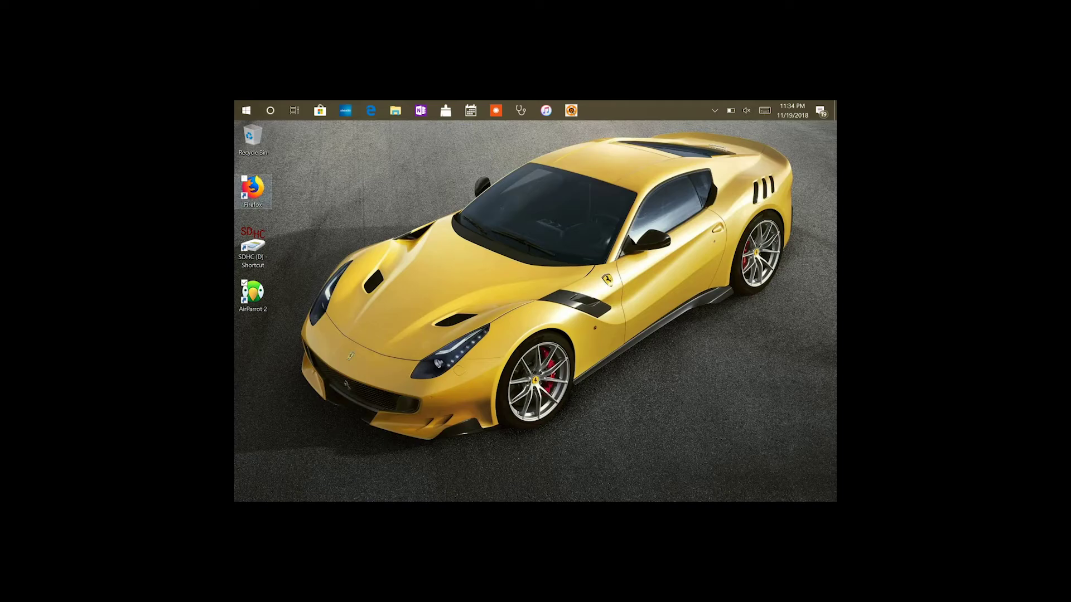
pyautogui.click(253, 190)
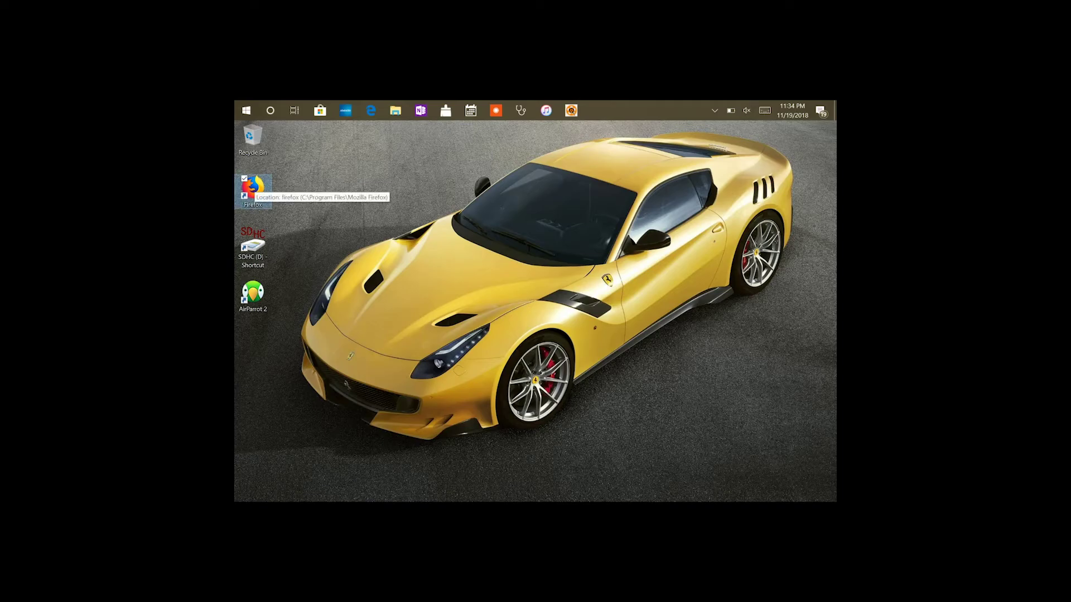
pyautogui.doubleClick(254, 182)
pyautogui.rightClick(259, 184)
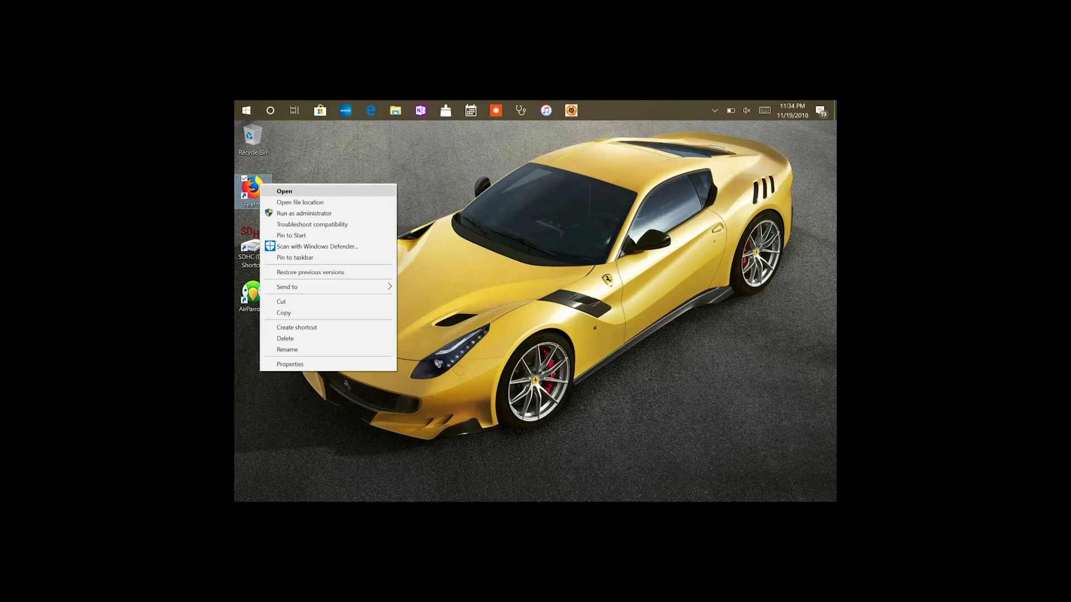
pyautogui.click(382, 192)
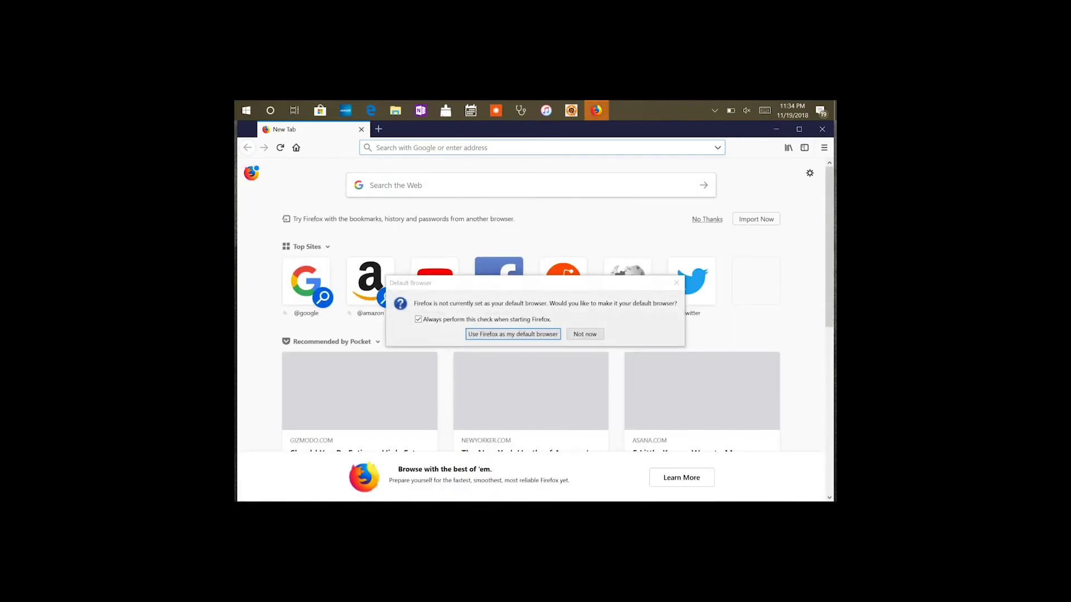
pyautogui.press('Escape')
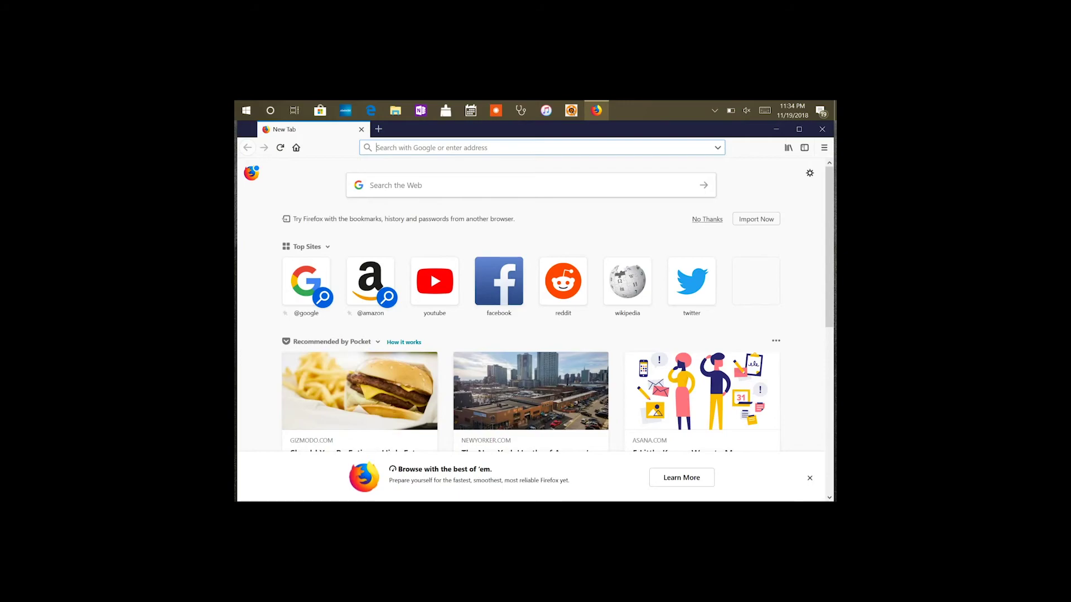
pyautogui.click(808, 478)
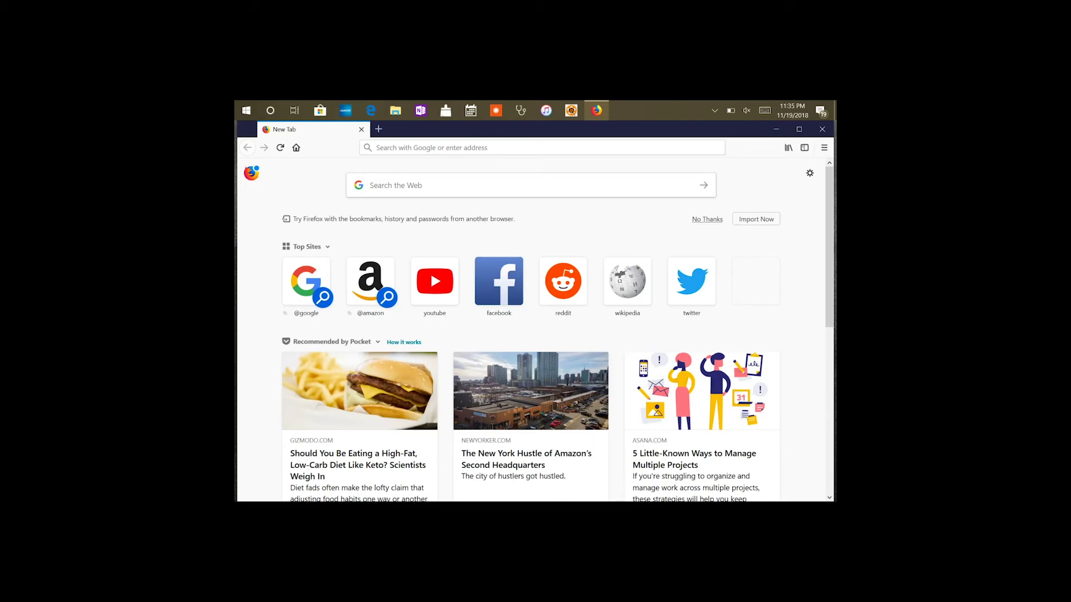
pyautogui.click(822, 129)
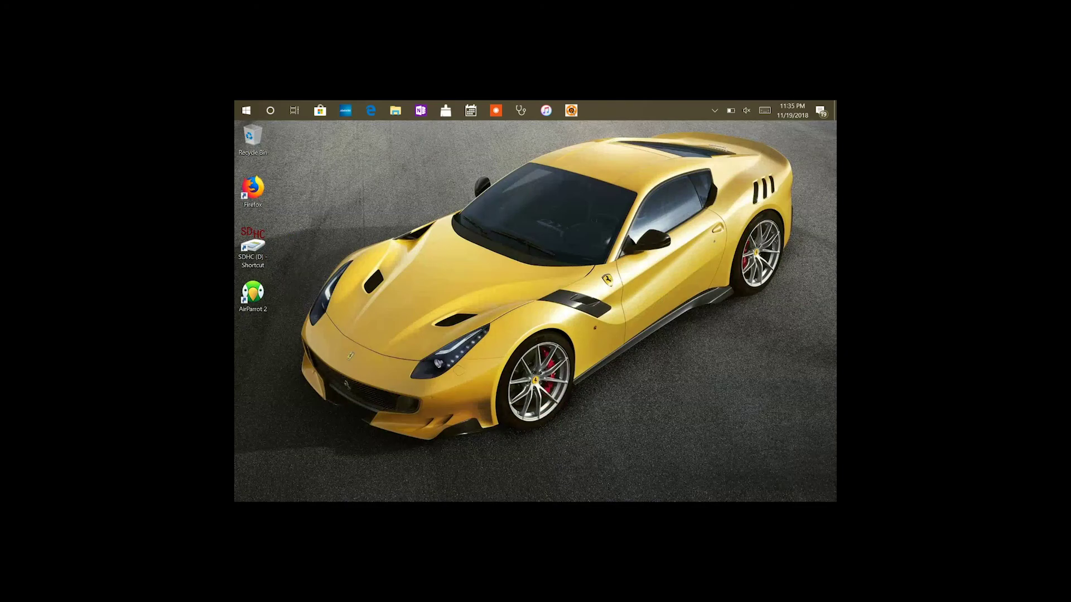